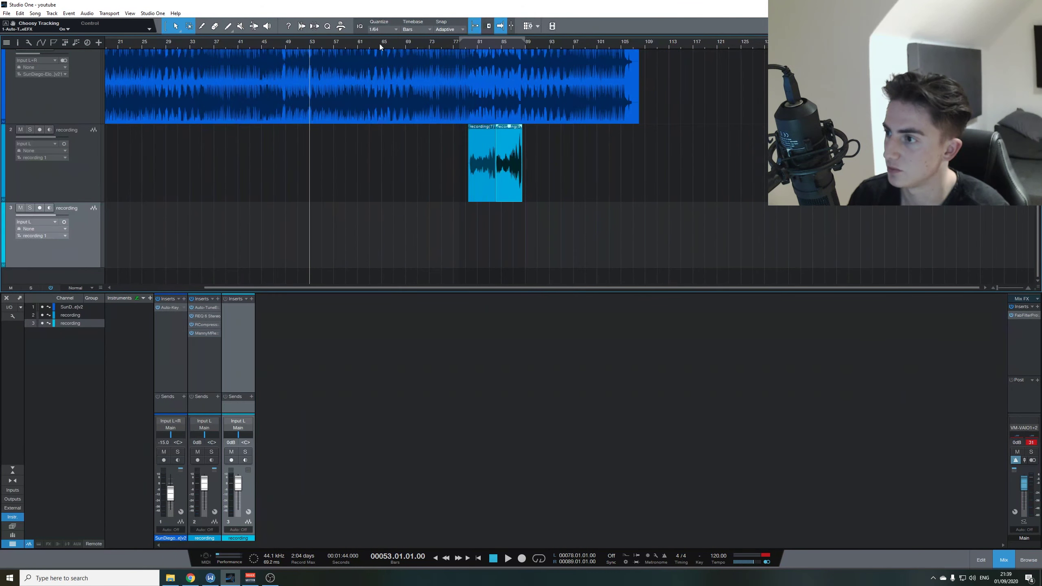
# - Play the instrumental briefly, stop it and place the playhead at bar 79, just before the vocal clips
pyautogui.press('space')
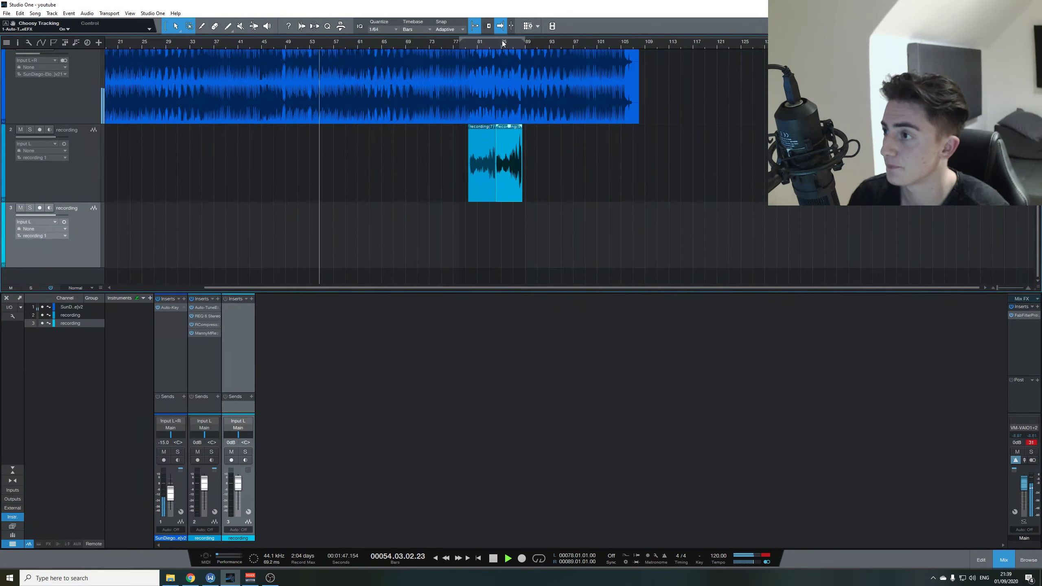
pyautogui.scroll(3, 446, 53)
pyautogui.scroll(-3, 446, 54)
pyautogui.press('space')
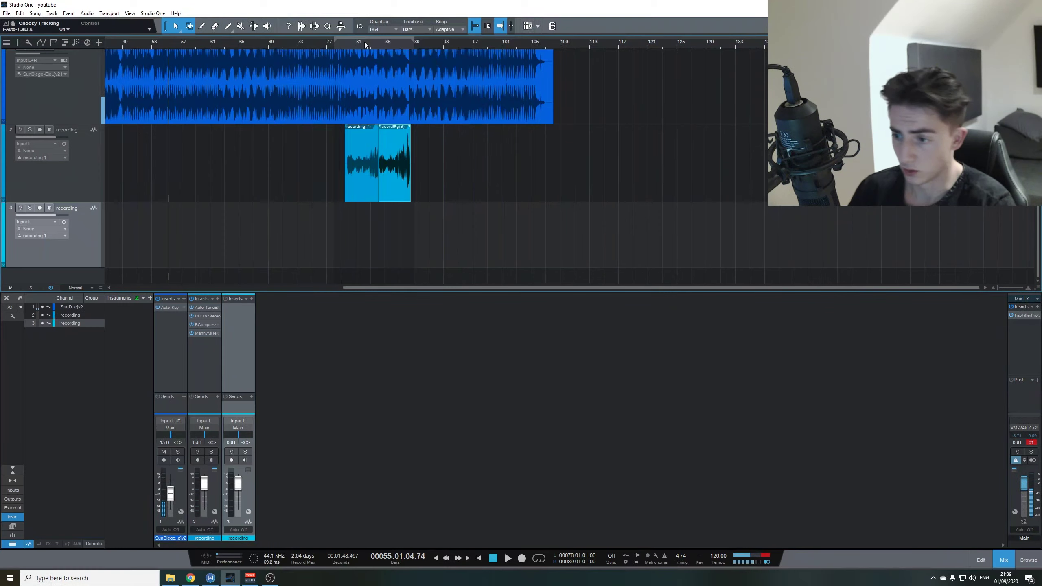
pyautogui.click(342, 45)
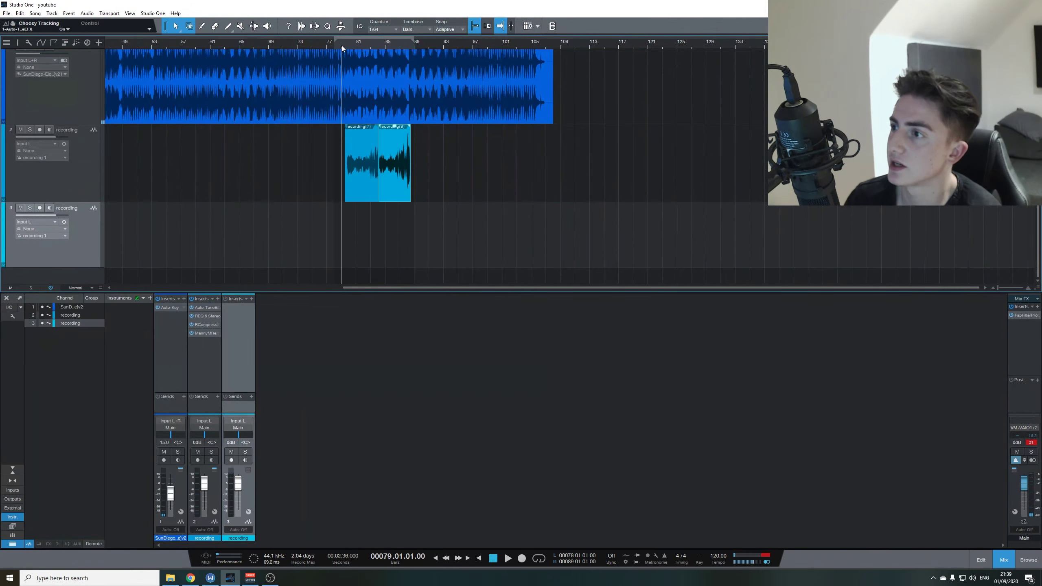
pyautogui.scroll(3, 324, 51)
pyautogui.scroll(-1, 309, 53)
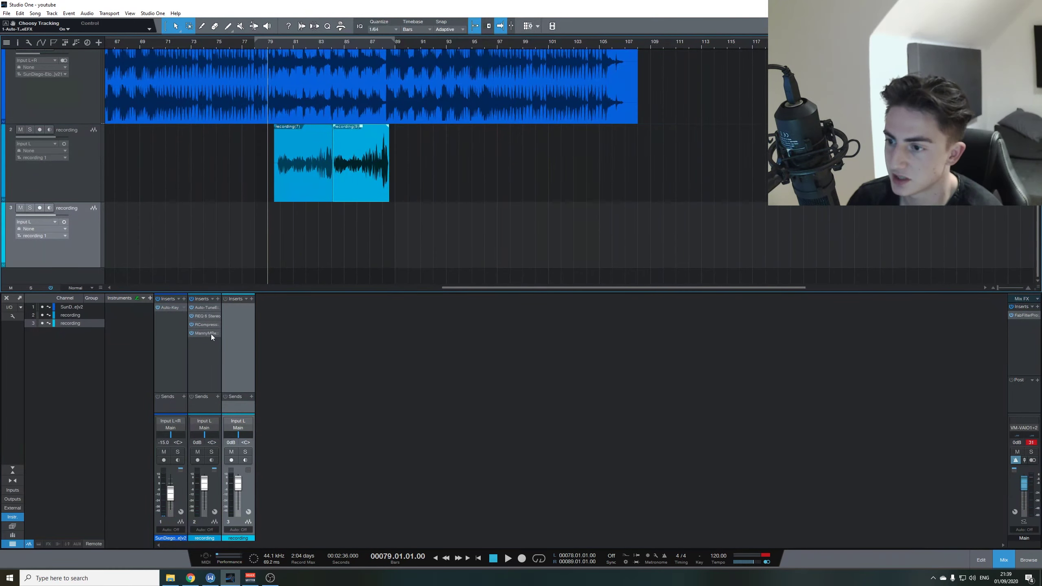
# - Switch to Chrome and compare the plug-ins in the paused Eloah video with the Auto-Tune EFX 3 image and the Auto-Tune EFX+ shop page
pyautogui.moveTo(194, 584)
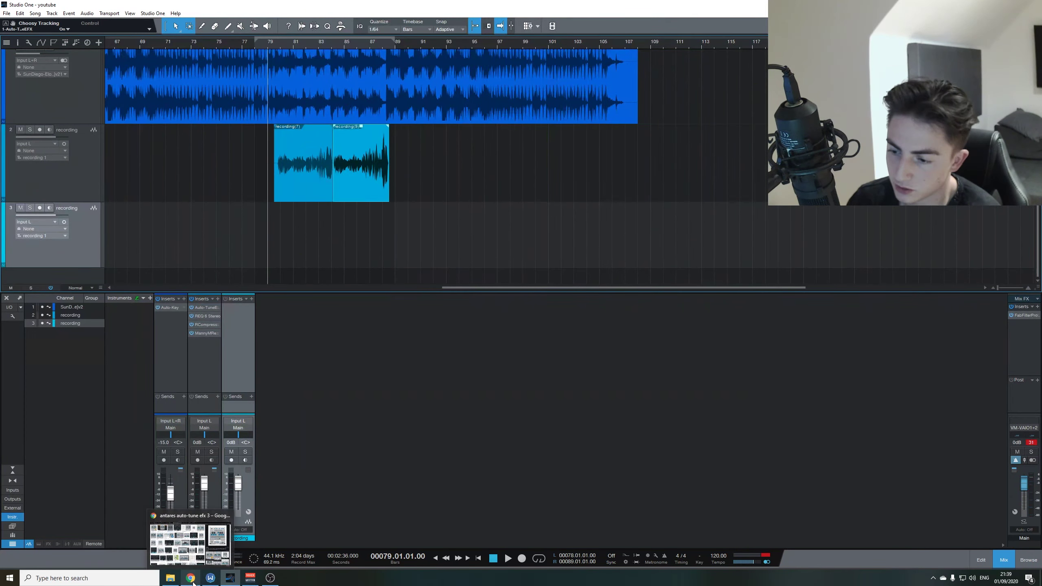
pyautogui.click(196, 558)
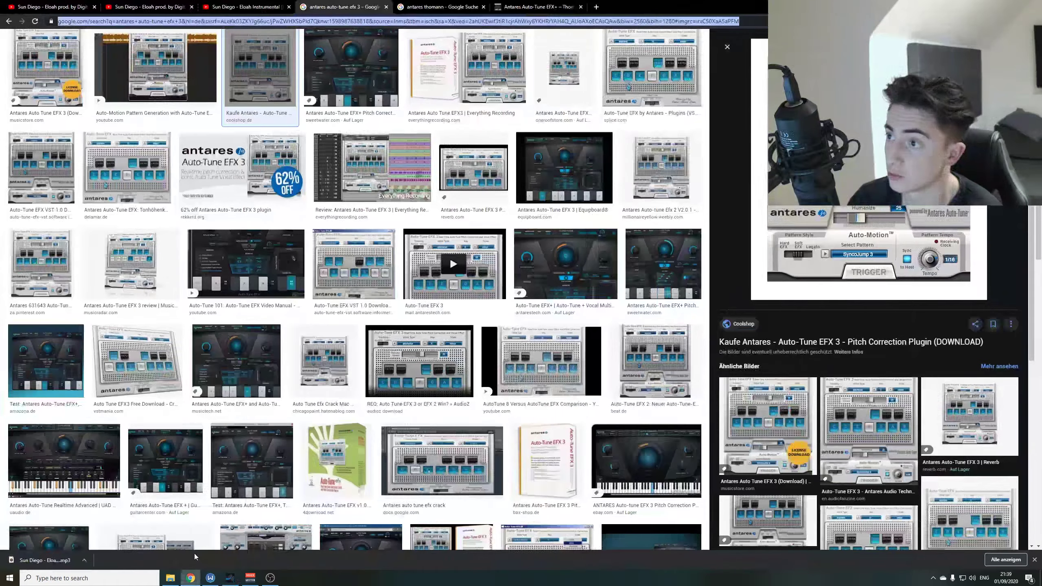
pyautogui.click(50, 9)
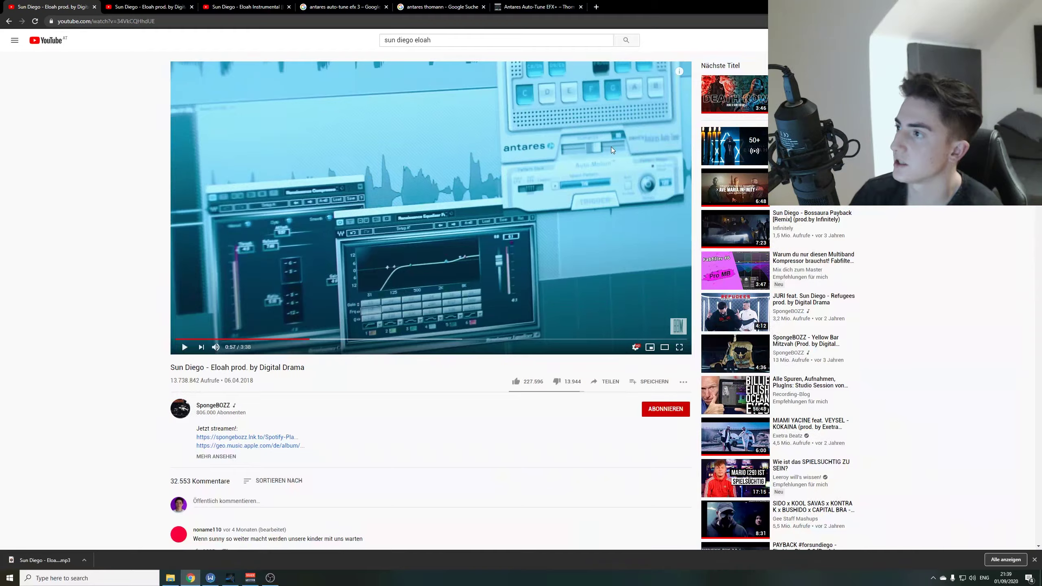
pyautogui.click(341, 6)
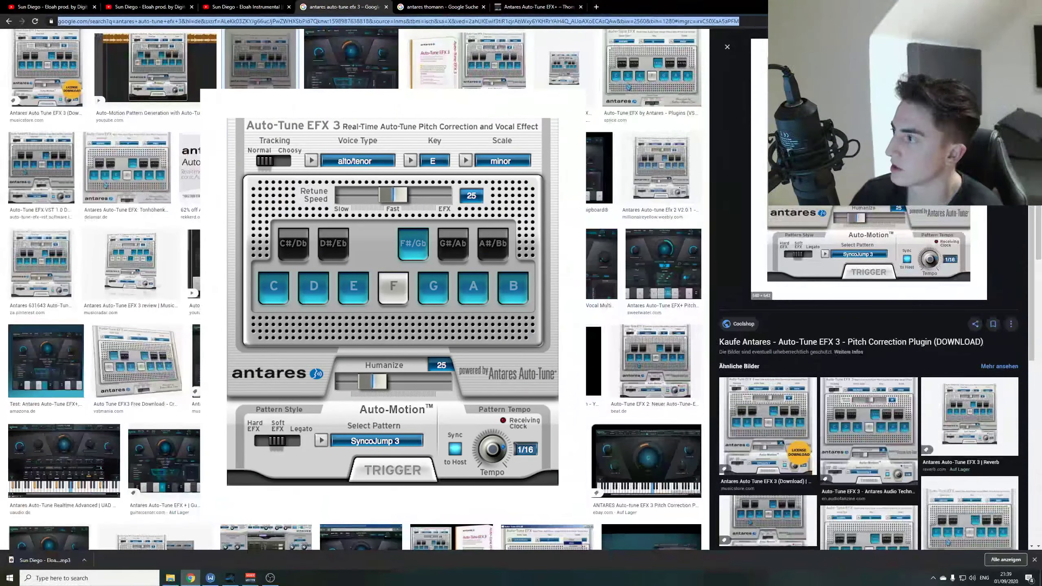
pyautogui.click(537, 7)
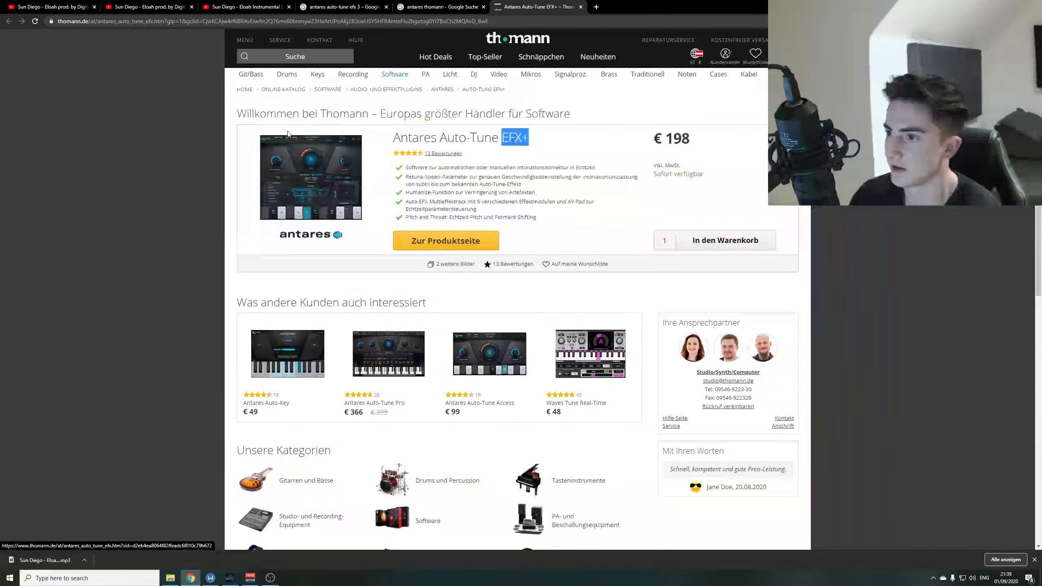
pyautogui.click(352, 7)
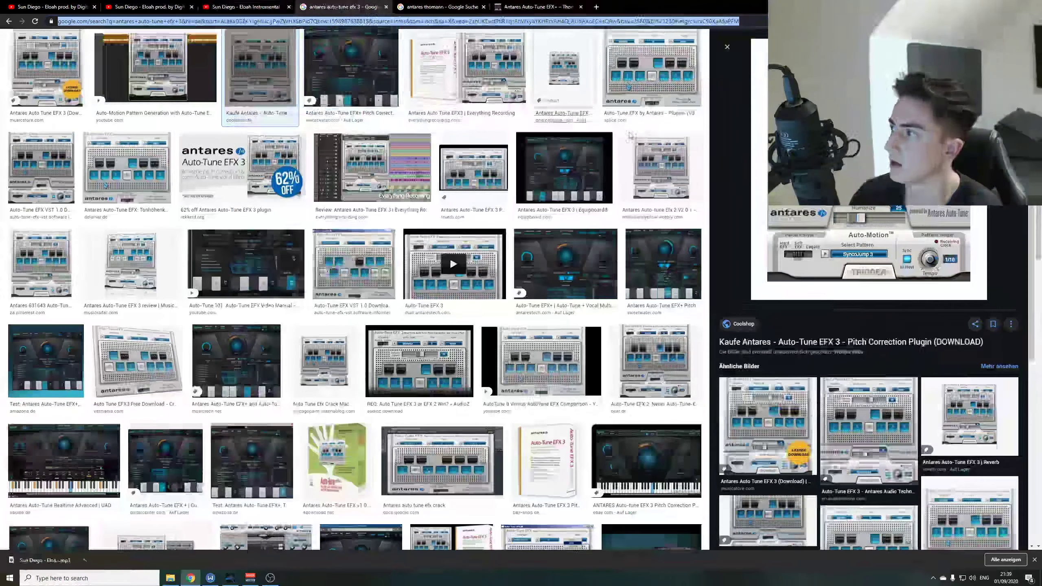
pyautogui.moveTo(874, 123)
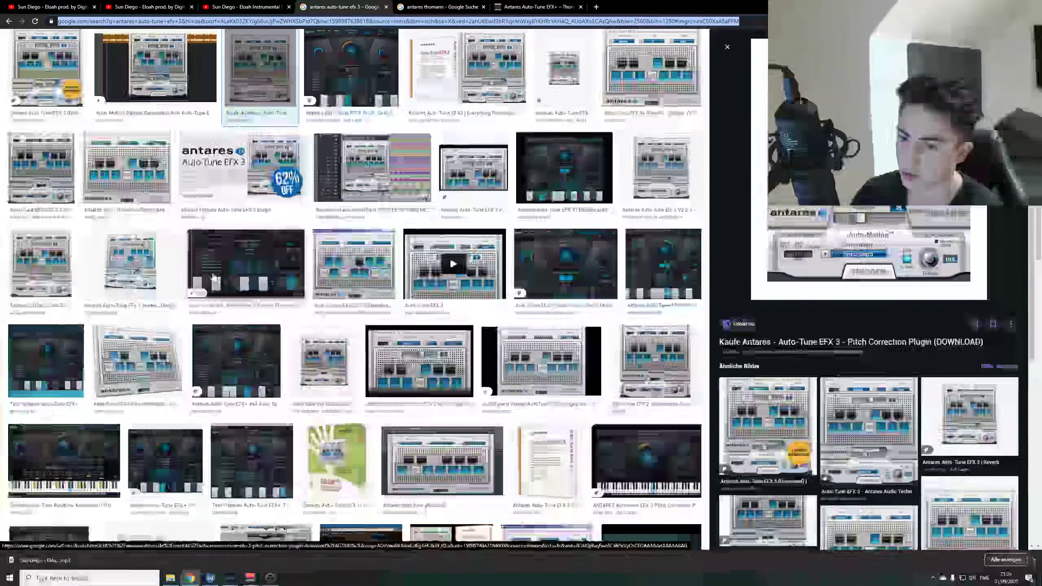
pyautogui.click(64, 6)
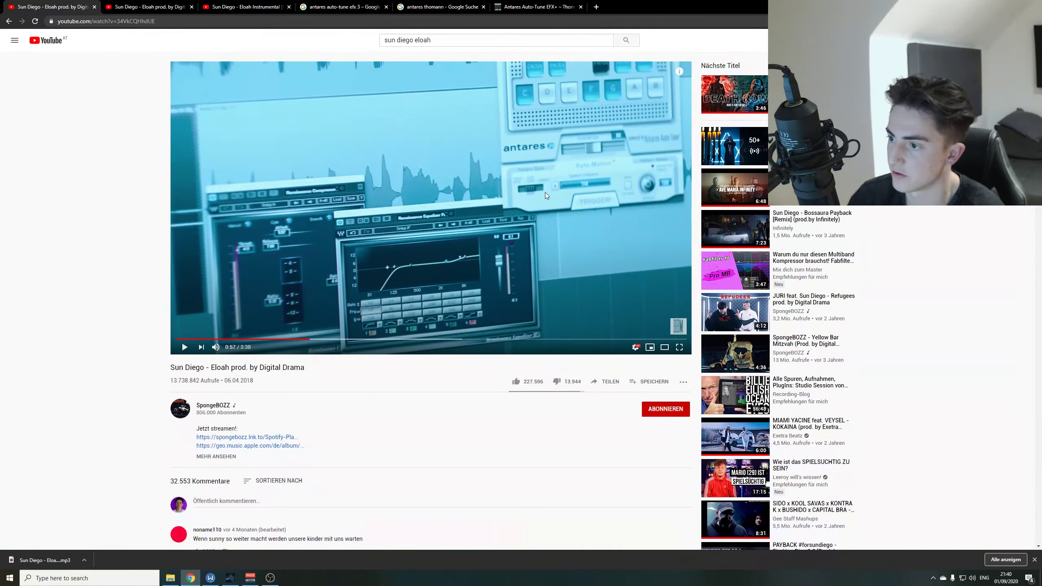
# - Switch back to Studio One and audition the Auto-Tune EFX+ Trill pattern on the vocal from bar 79
pyautogui.click(230, 578)
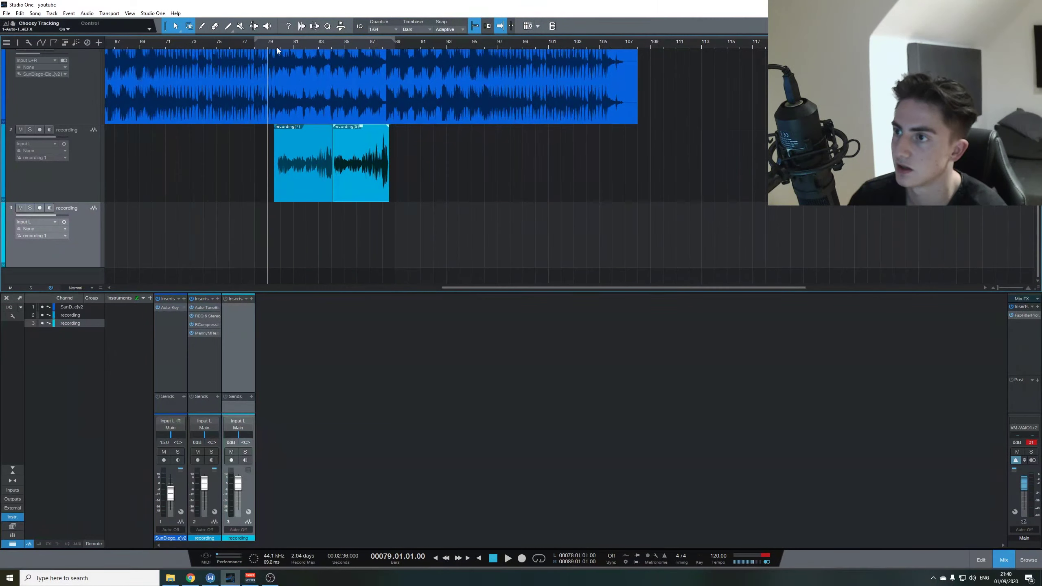
pyautogui.press('space')
pyautogui.click(554, 373)
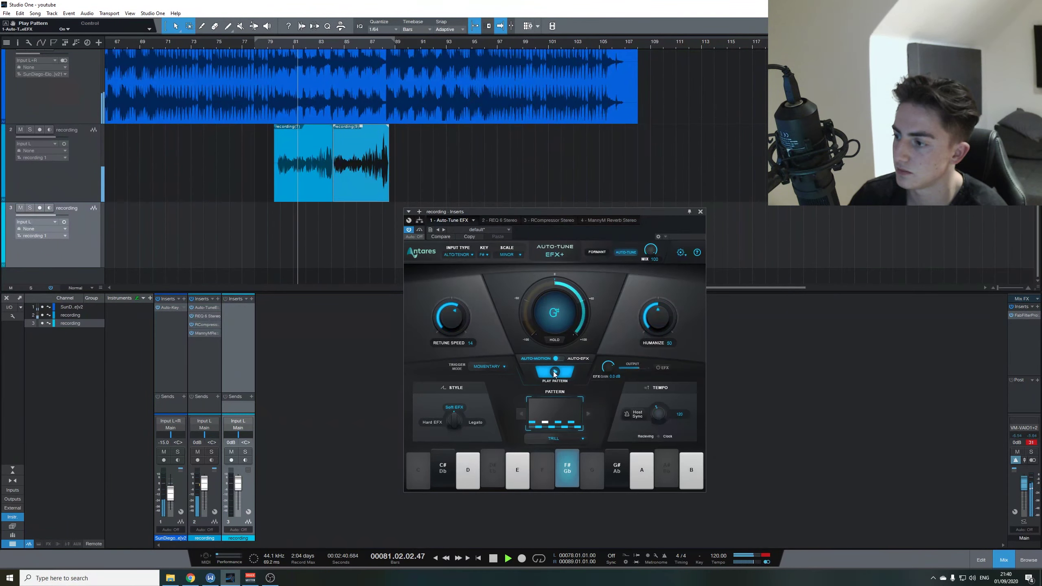
pyautogui.click(554, 372)
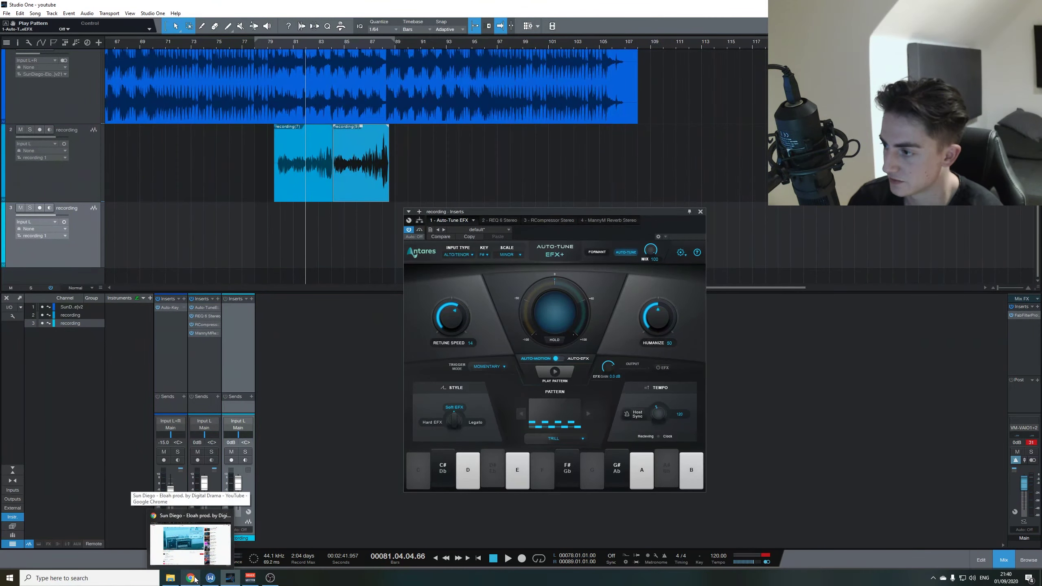
# - Switch to Chrome and examine the Auto-Tune, compressor and equalizer settings in the video stills, viewing one full screen, alongside the EFX 3 image
pyautogui.hotkey('alt', 'Tab')
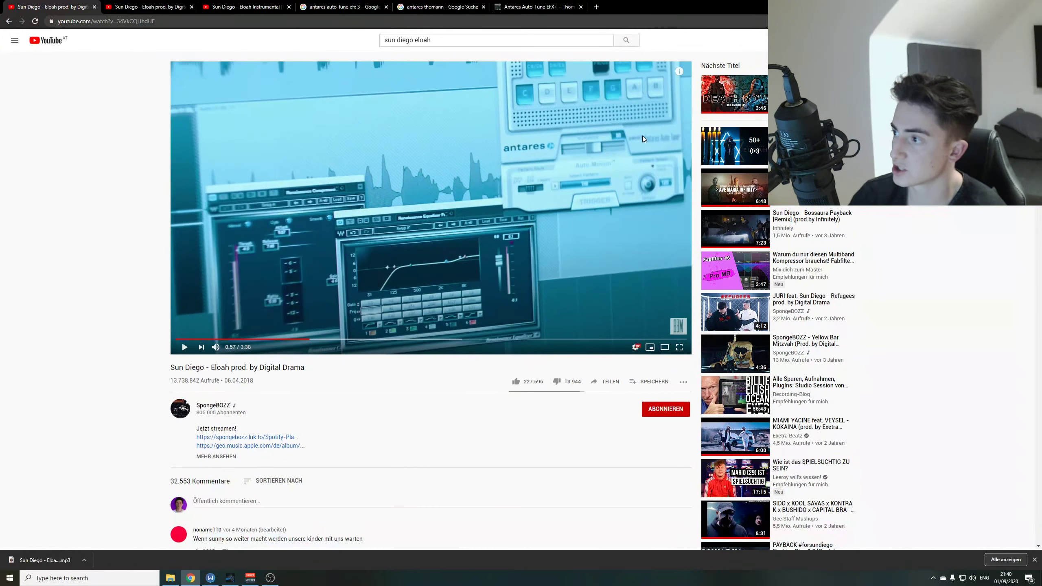
pyautogui.press('F11')
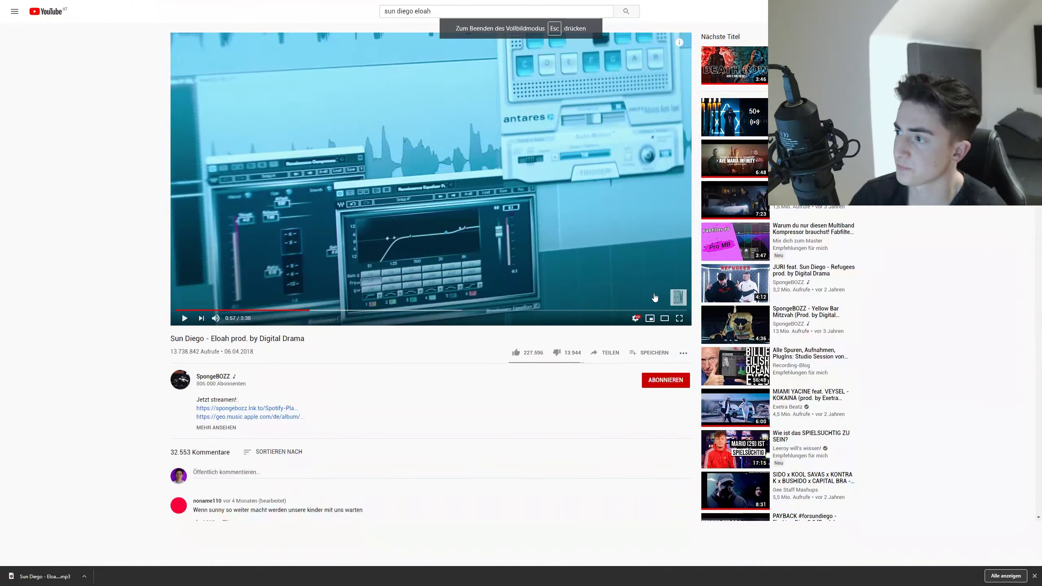
pyautogui.click(679, 318)
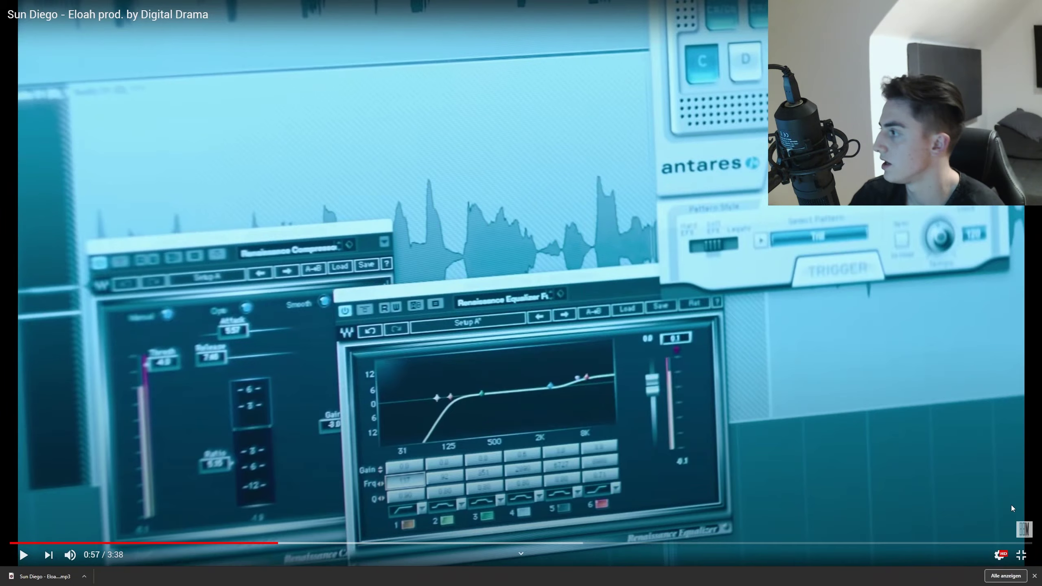
pyautogui.press('Escape')
pyautogui.click(139, 8)
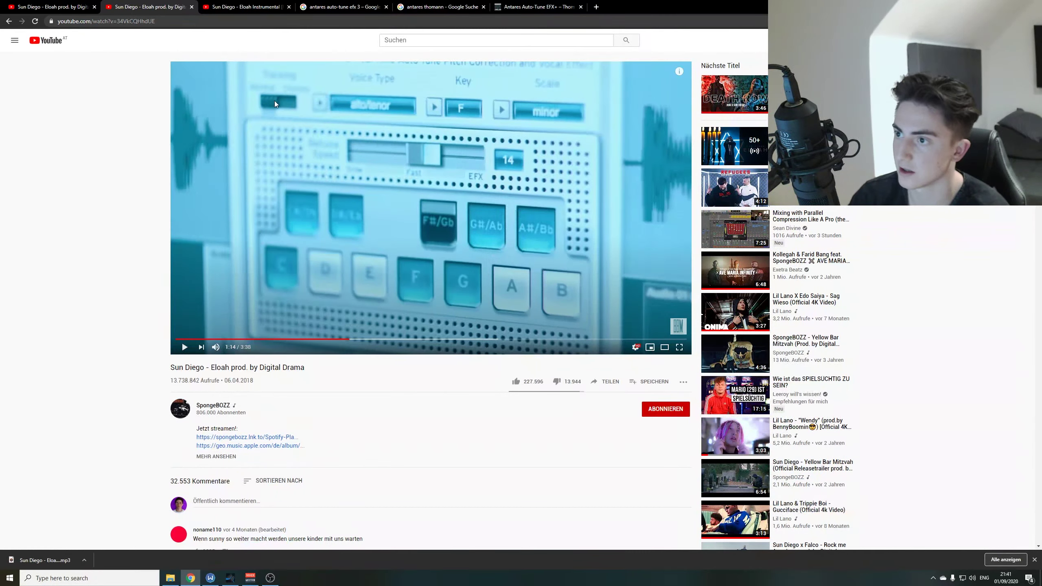
pyautogui.click(354, 10)
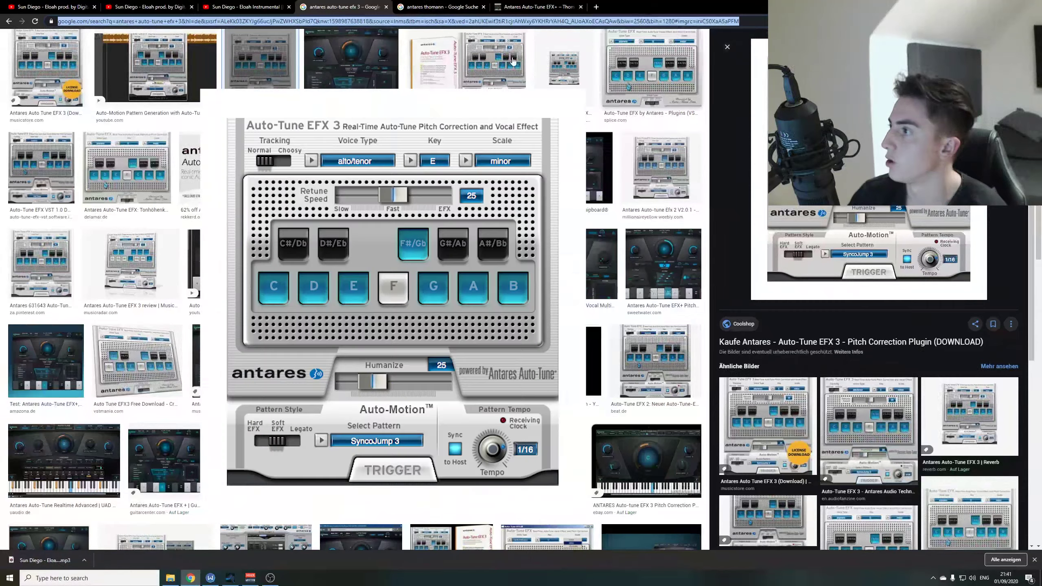
pyautogui.click(41, 7)
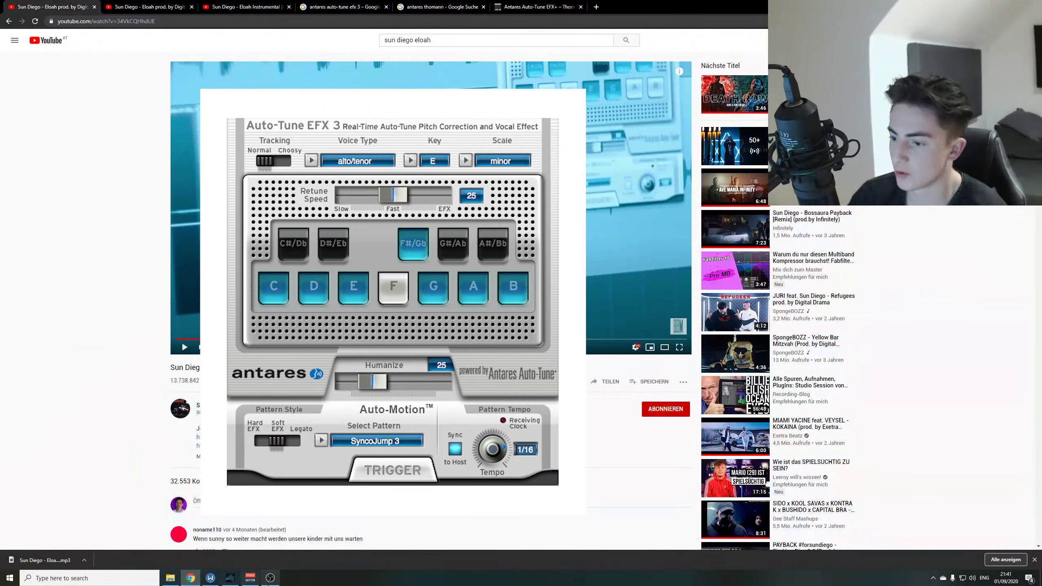
# - Switch to Studio One, play the vocal clips with the instrumental from bar 79 and close the Auto-Tune window
pyautogui.click(230, 578)
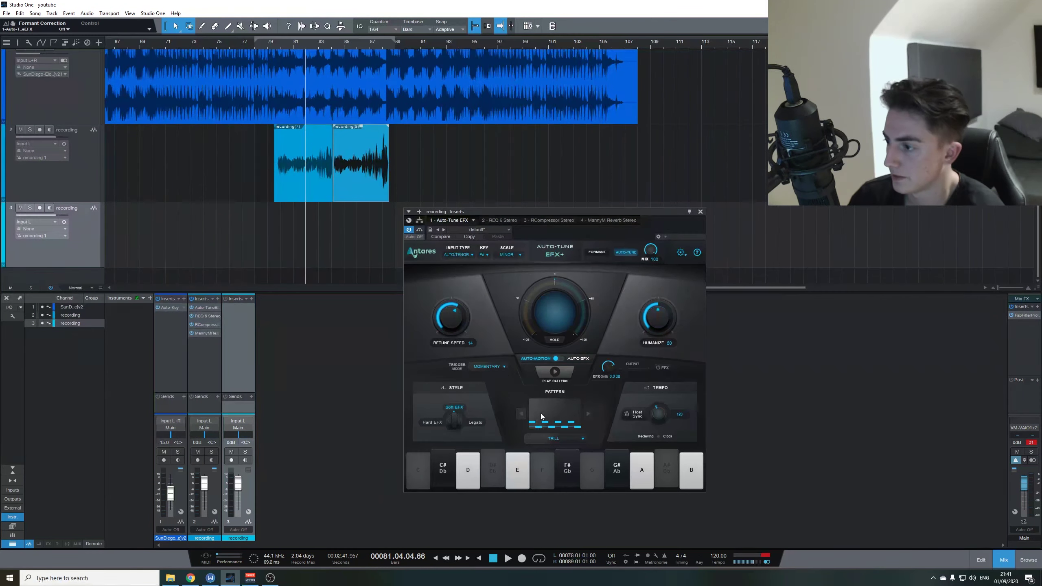
pyautogui.click(273, 41)
pyautogui.scroll(2, 283, 50)
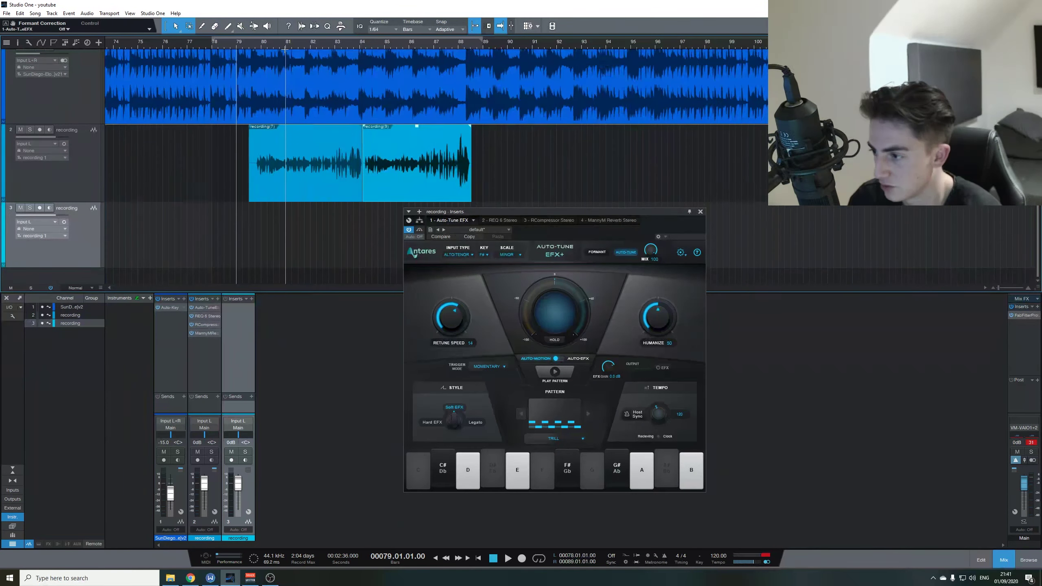
pyautogui.hscroll(3, 270, 44)
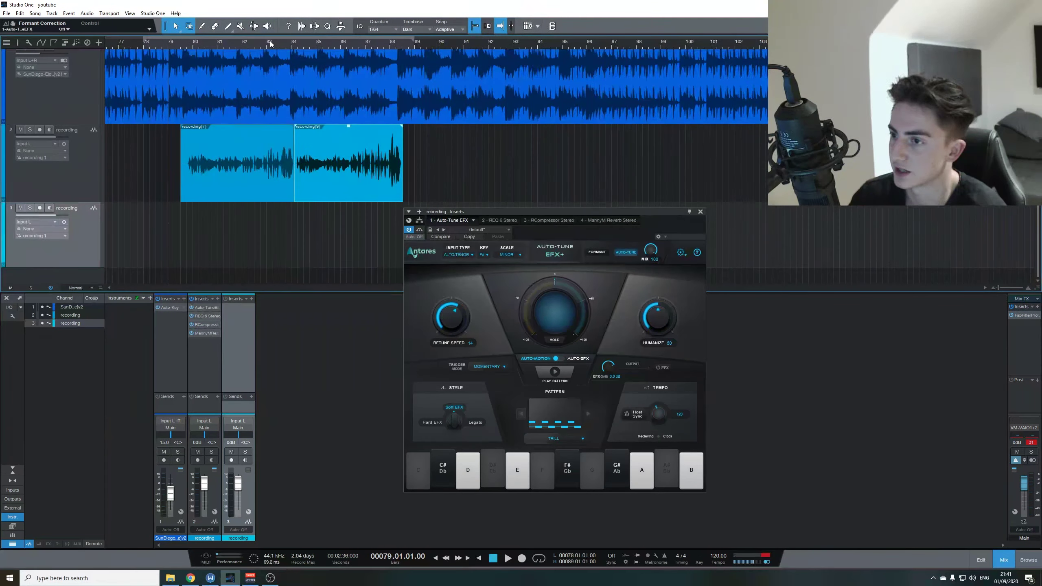
pyautogui.press('space')
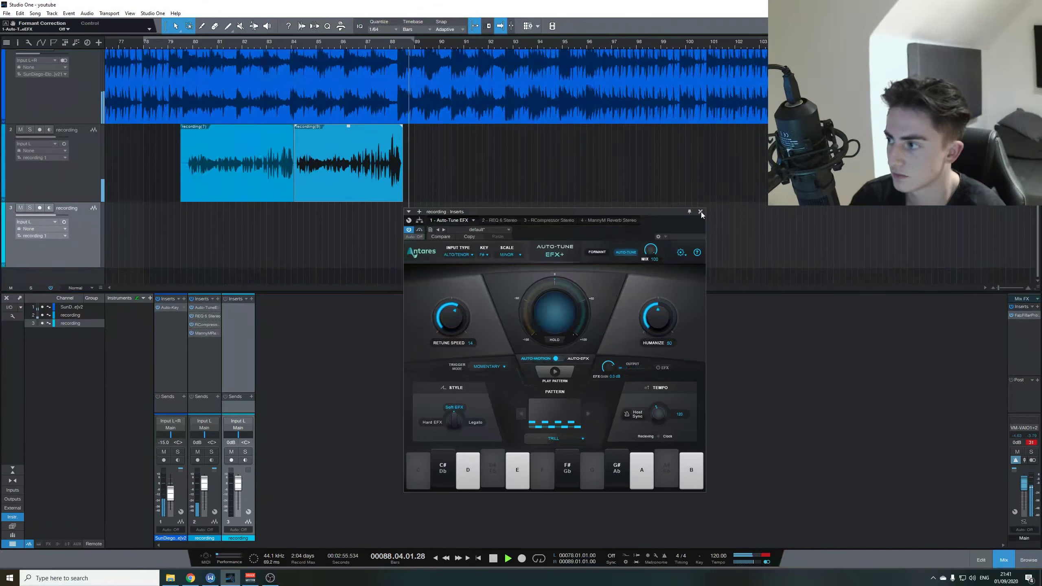
pyautogui.click(700, 211)
pyautogui.press('space')
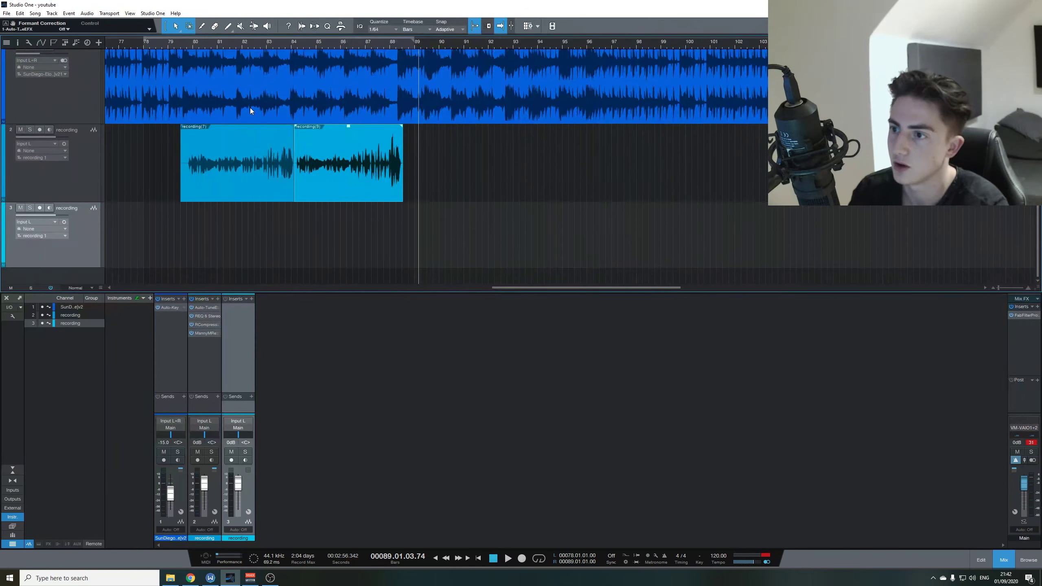
# - Place the playhead at the start of the first vocal clip and mute the instrumental track
pyautogui.click(184, 44)
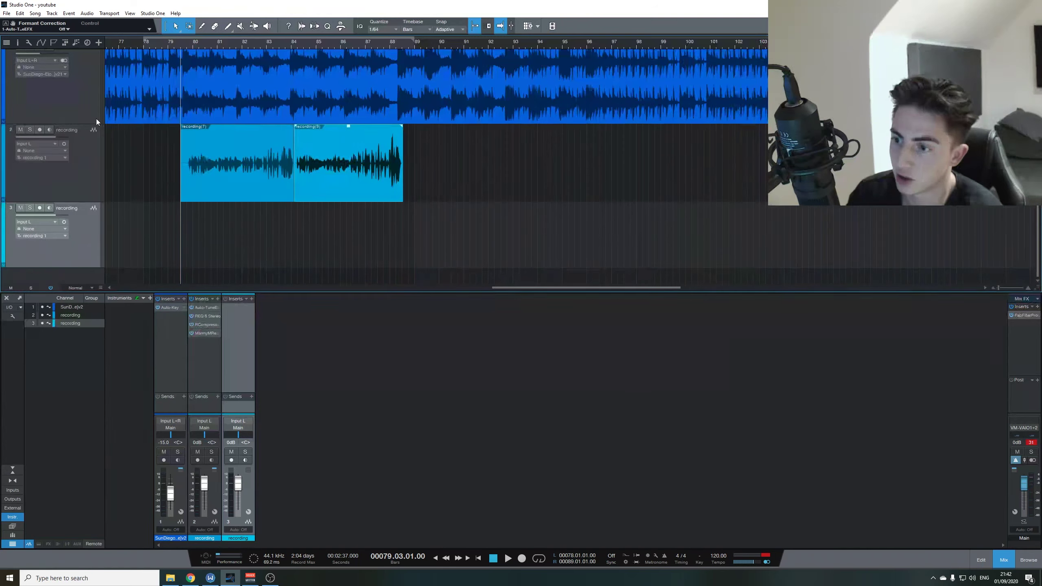
pyautogui.scroll(1, 18, 58)
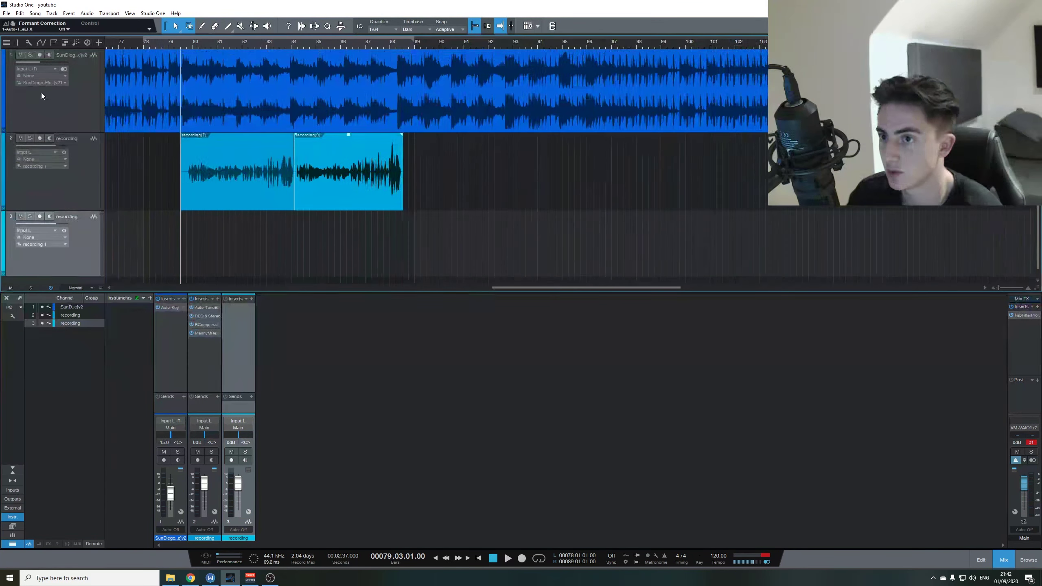
pyautogui.click(20, 55)
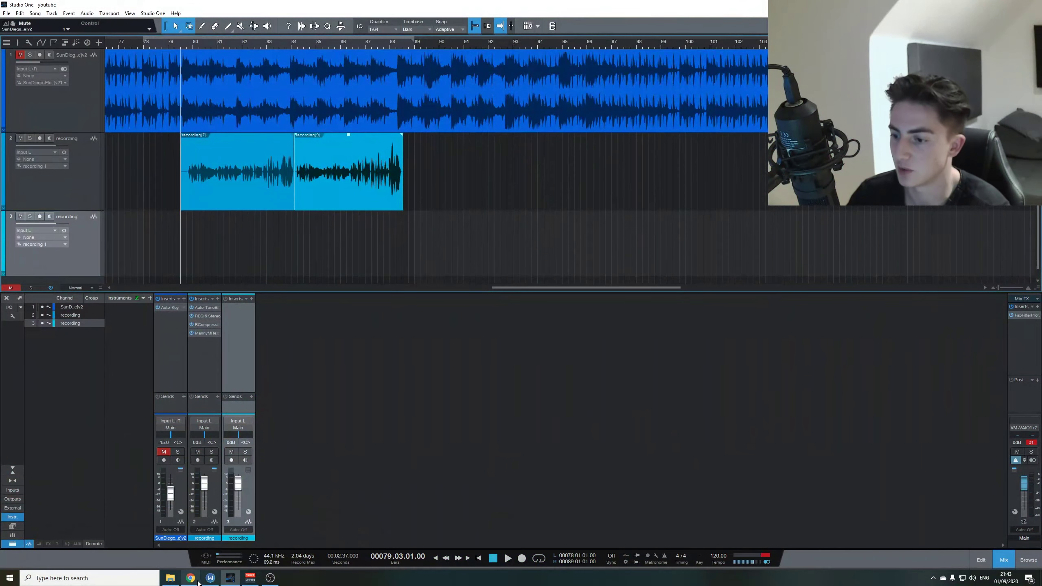
# - Check the video still in Chrome once more, return to Studio One and review the vocal track's REQ 6, RCompressor and MannyM Reverb settings
pyautogui.click(192, 579)
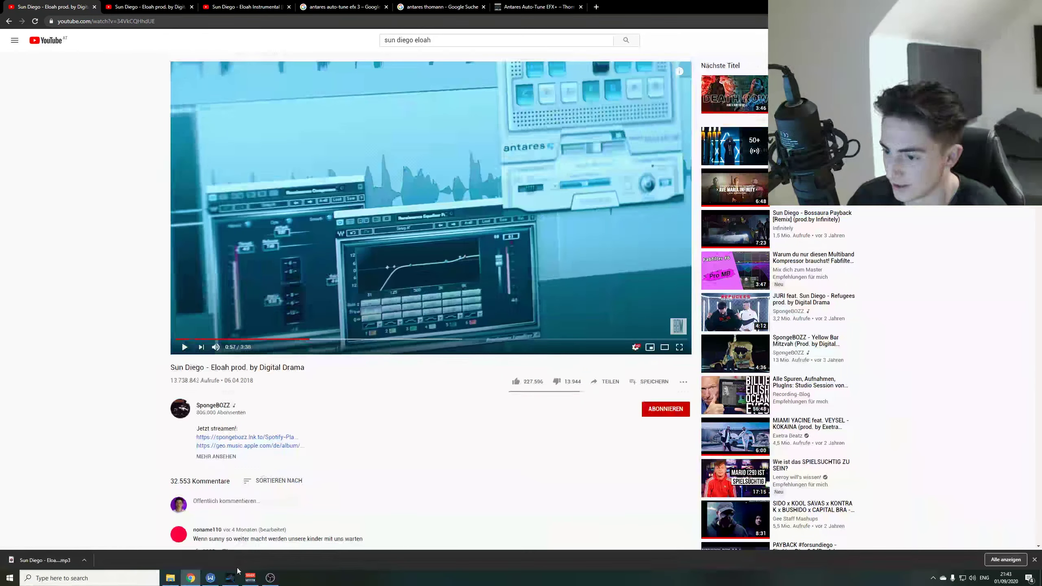
pyautogui.click(230, 578)
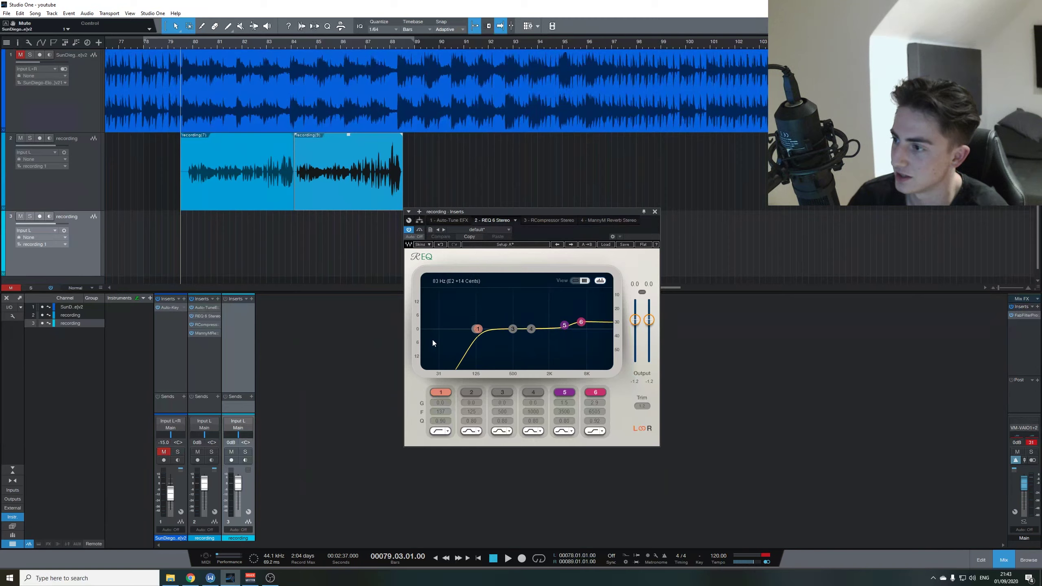
pyautogui.click(201, 324)
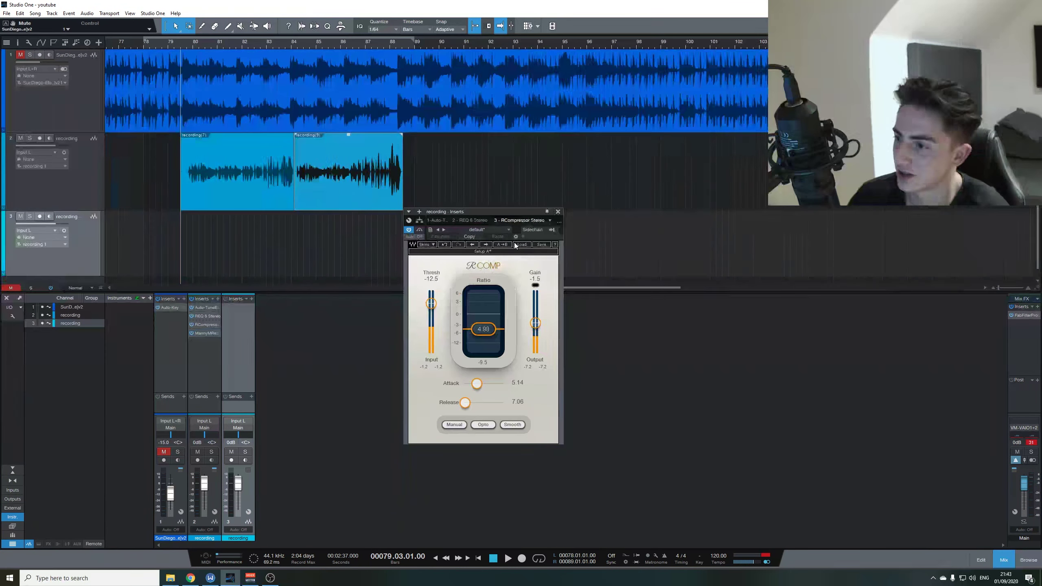
pyautogui.click(206, 333)
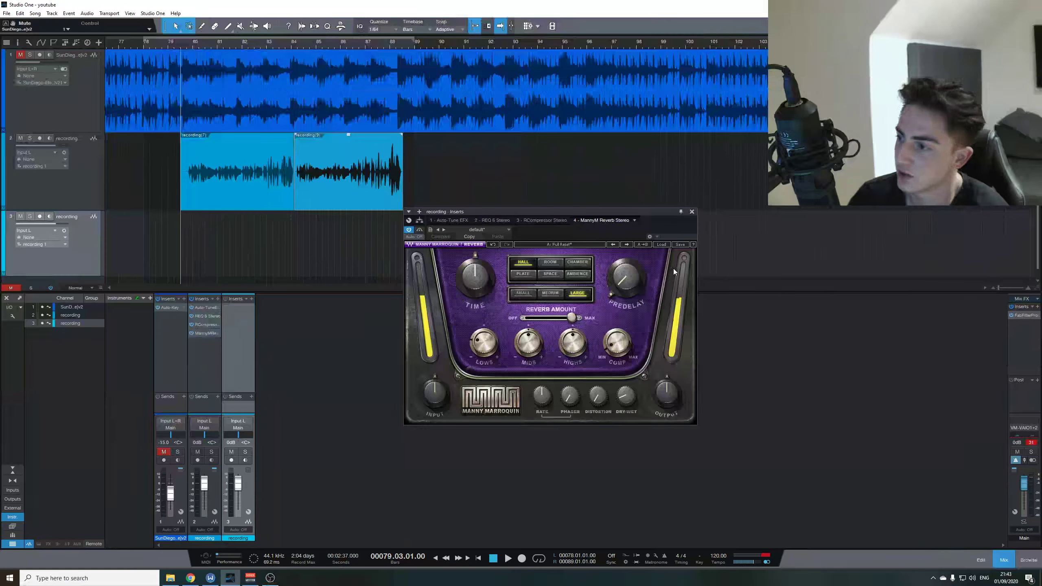
pyautogui.click(693, 211)
# - Set the vocal track's Auto-Tune EFX+ Retune Speed to 7 and, during playback, try Humanize at 0 before raising it to about 26
pyautogui.click(207, 307)
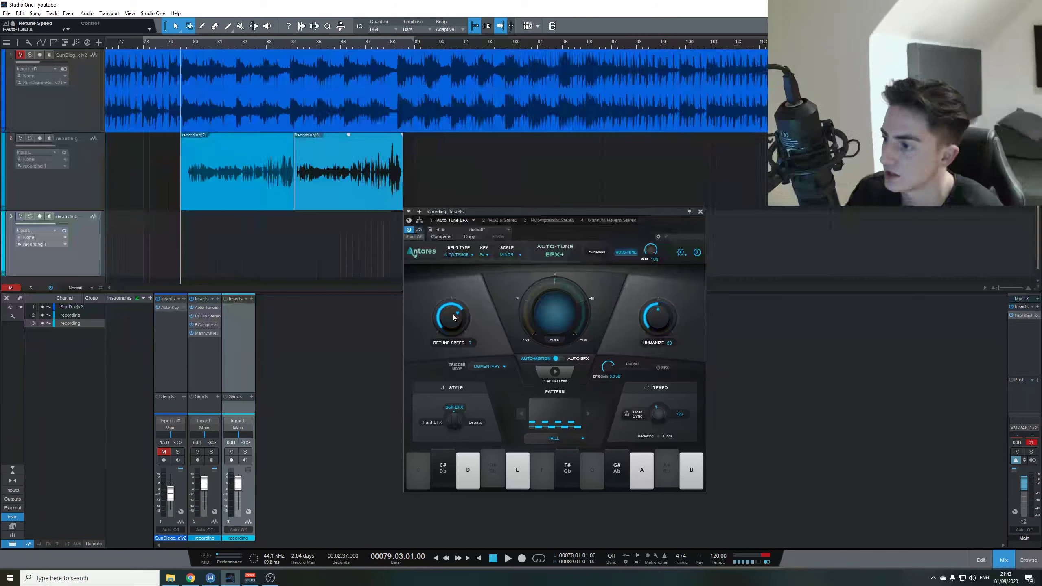
pyautogui.moveTo(454, 316); pyautogui.dragTo(462, 311)
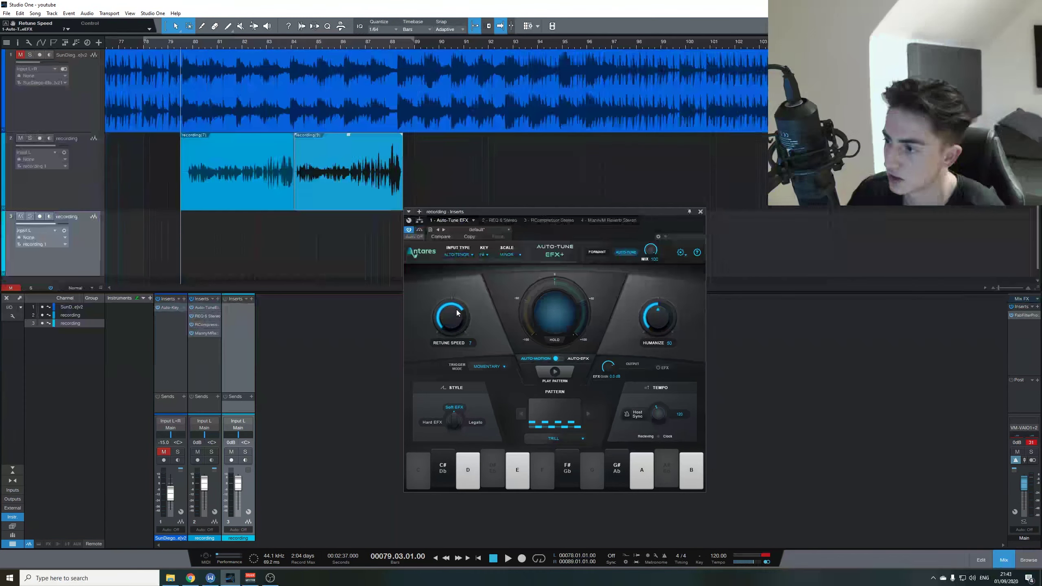
pyautogui.click(174, 43)
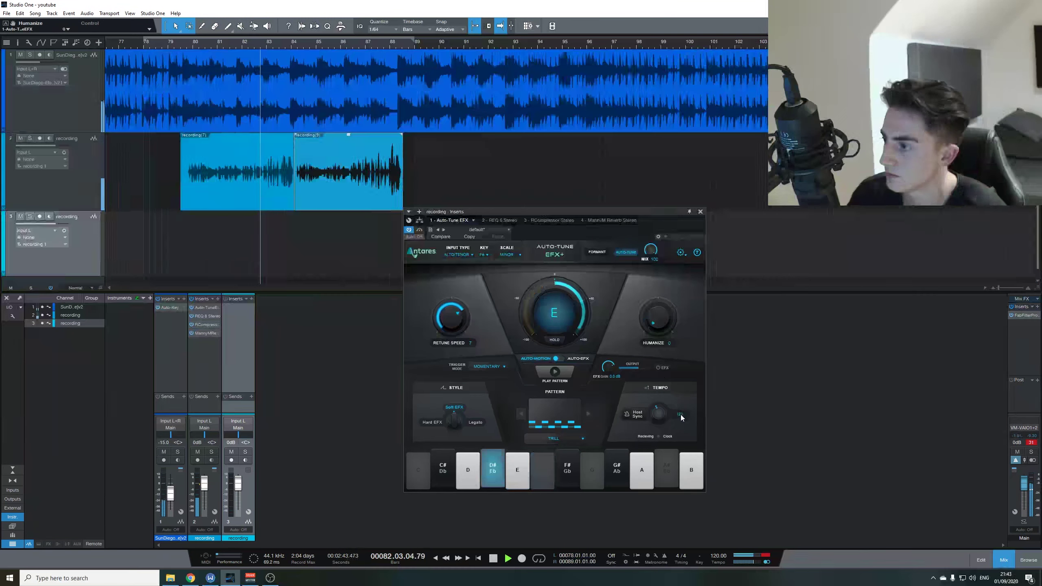
pyautogui.moveTo(658, 316); pyautogui.dragTo(664, 325)
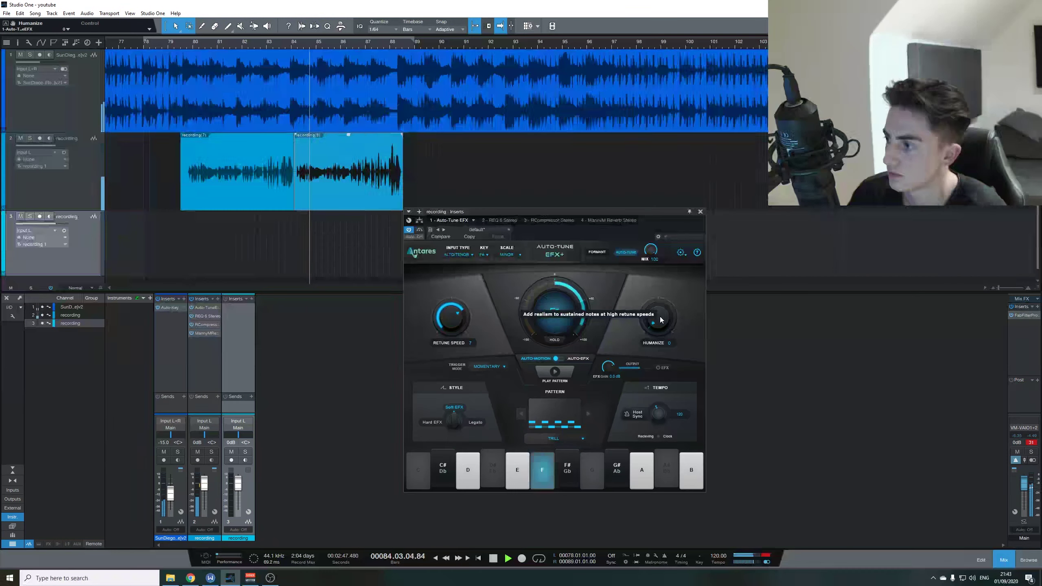
pyautogui.moveTo(660, 322); pyautogui.dragTo(654, 288)
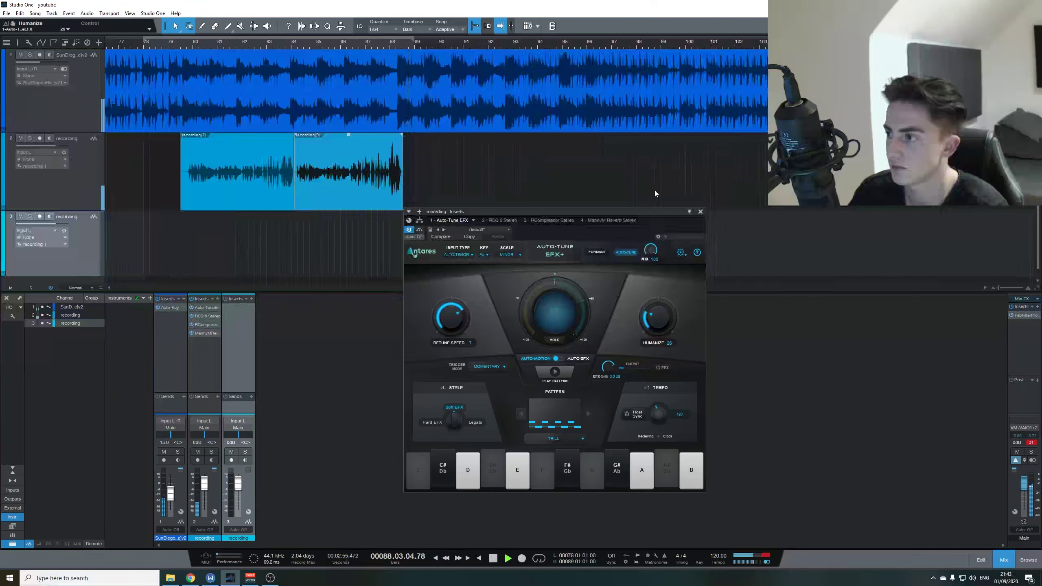
pyautogui.click(701, 212)
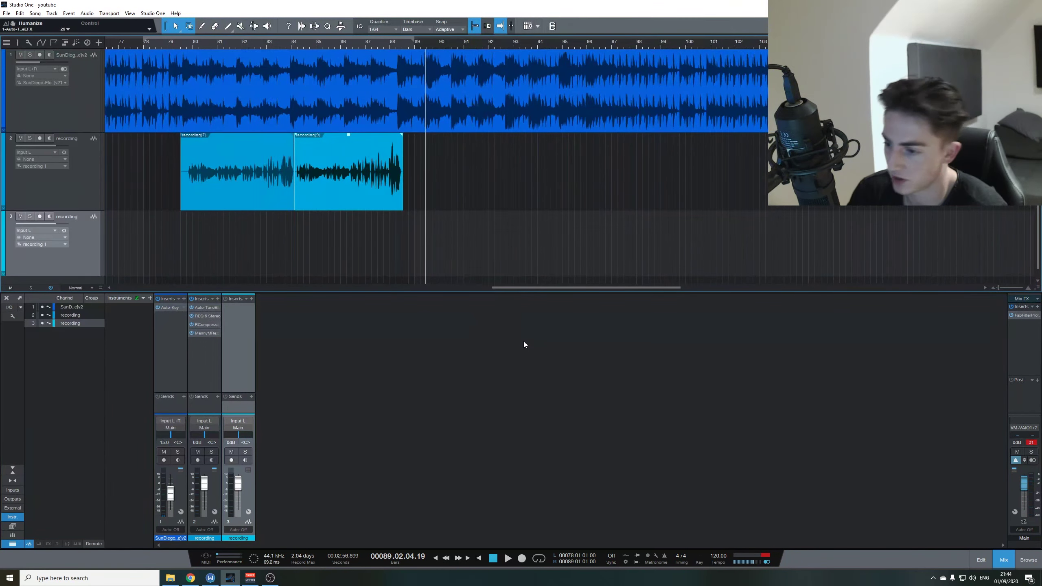
pyautogui.click(271, 578)
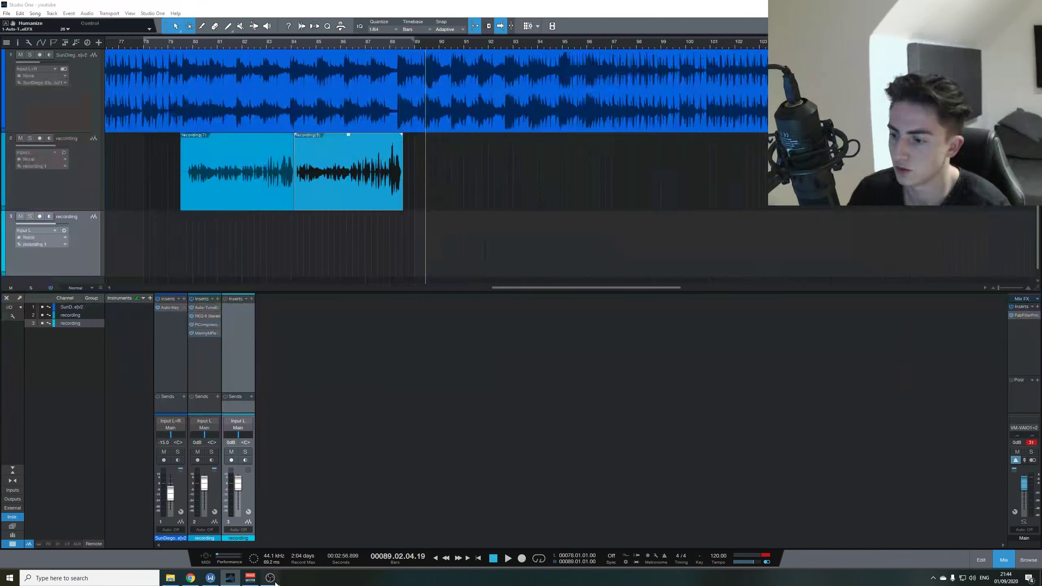